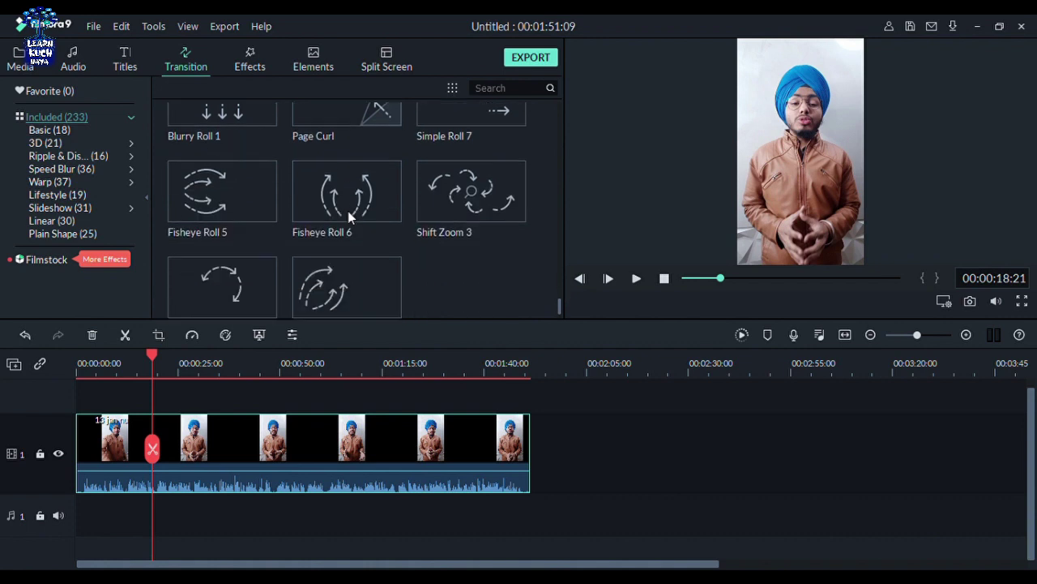
Browse the included and Basic transitions, and preview Box Turn 2 and Blind 1
scroll(347, 211, "up", 15)
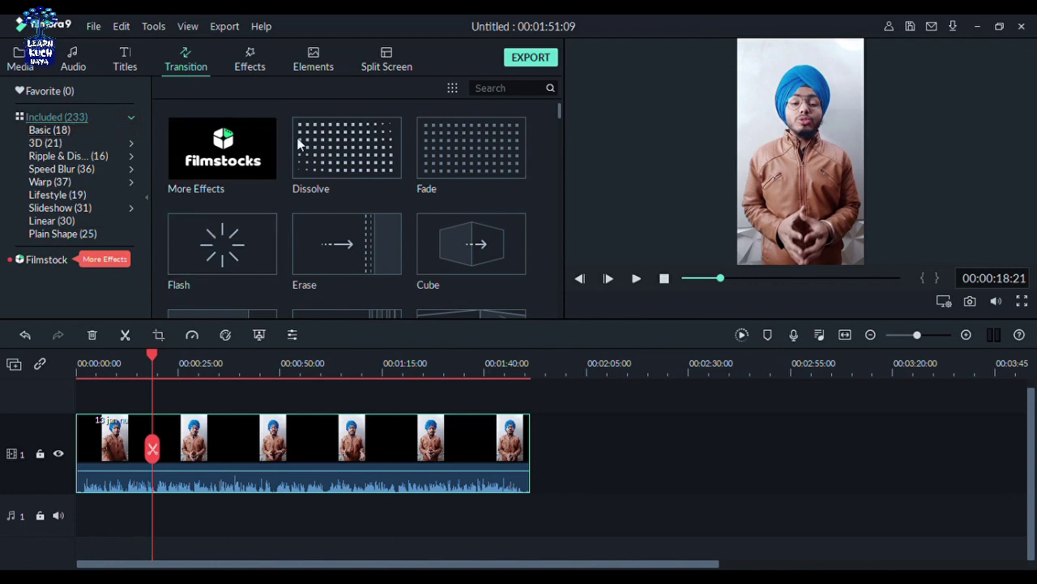
scroll(439, 299, "down", 5)
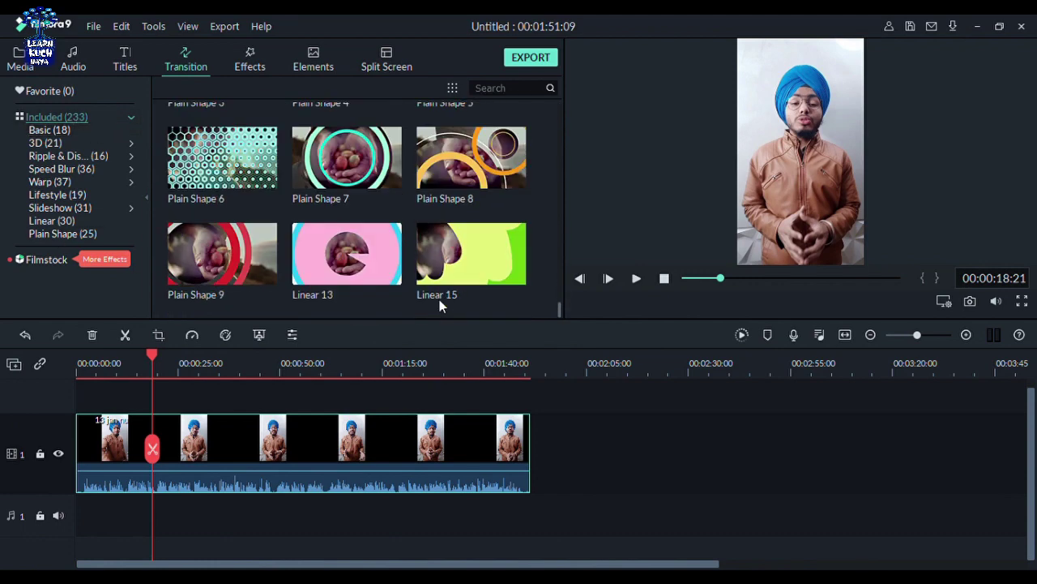
scroll(439, 299, "up", 5)
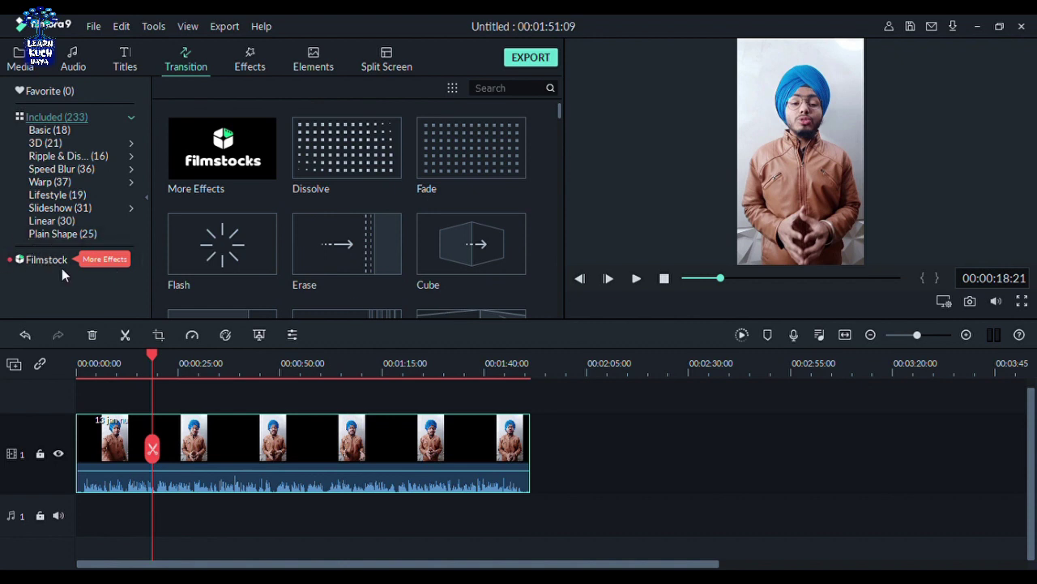
left_click(53, 129)
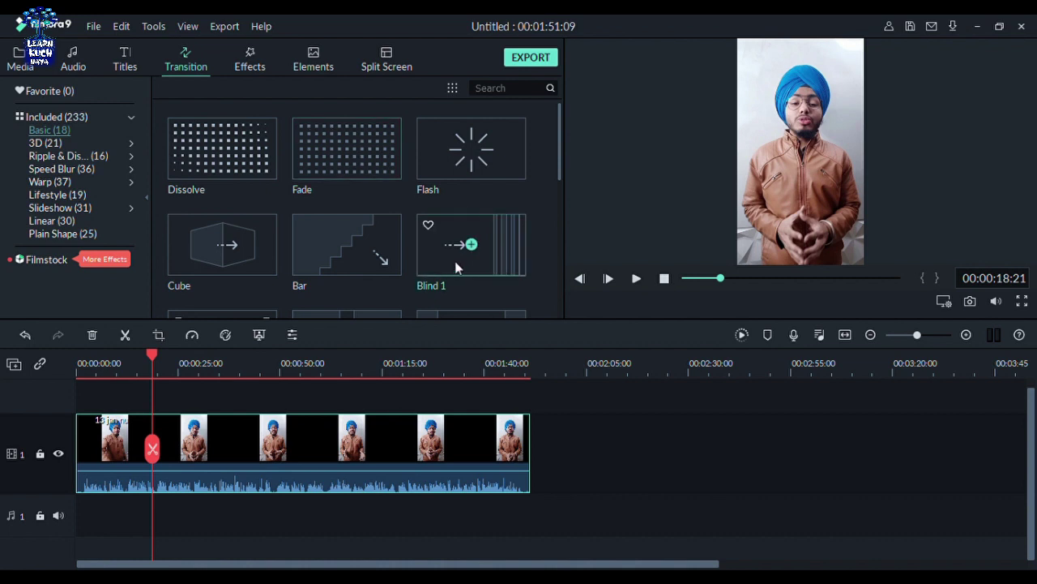
scroll(422, 211, "down", 5)
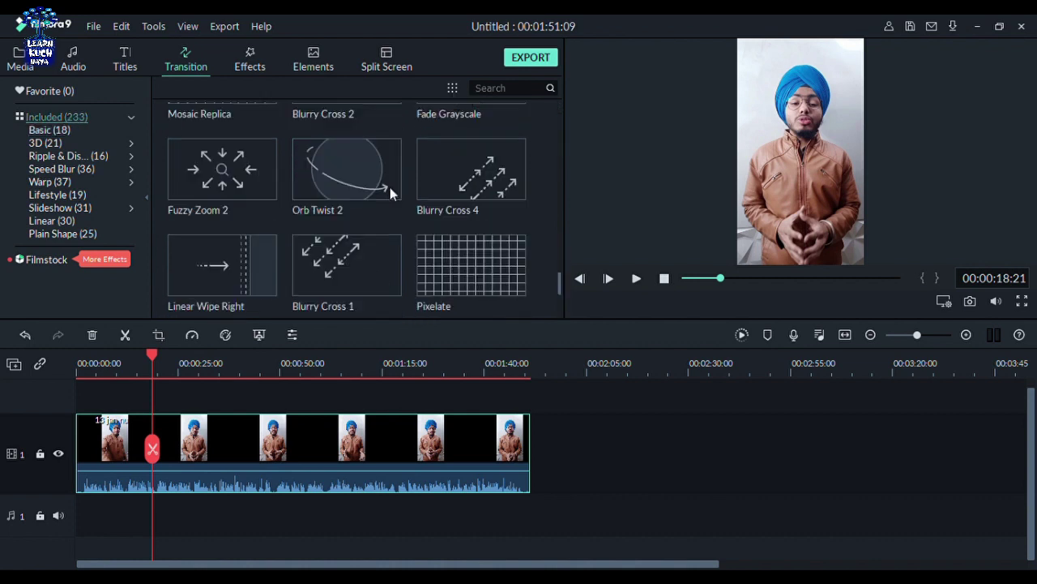
scroll(390, 187, "up", 2)
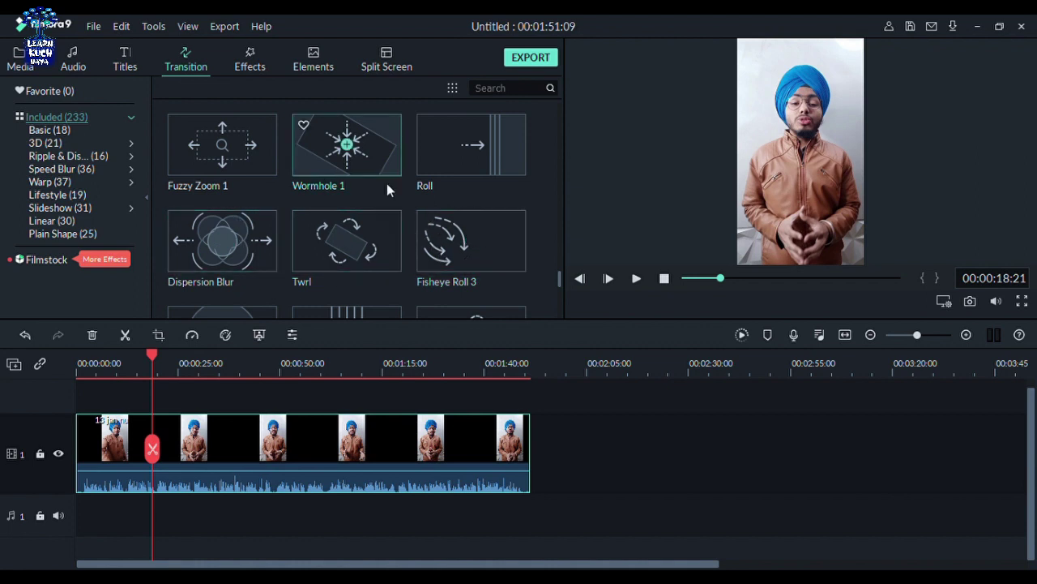
scroll(387, 184, "up", 5)
scroll(387, 178, "up", 8)
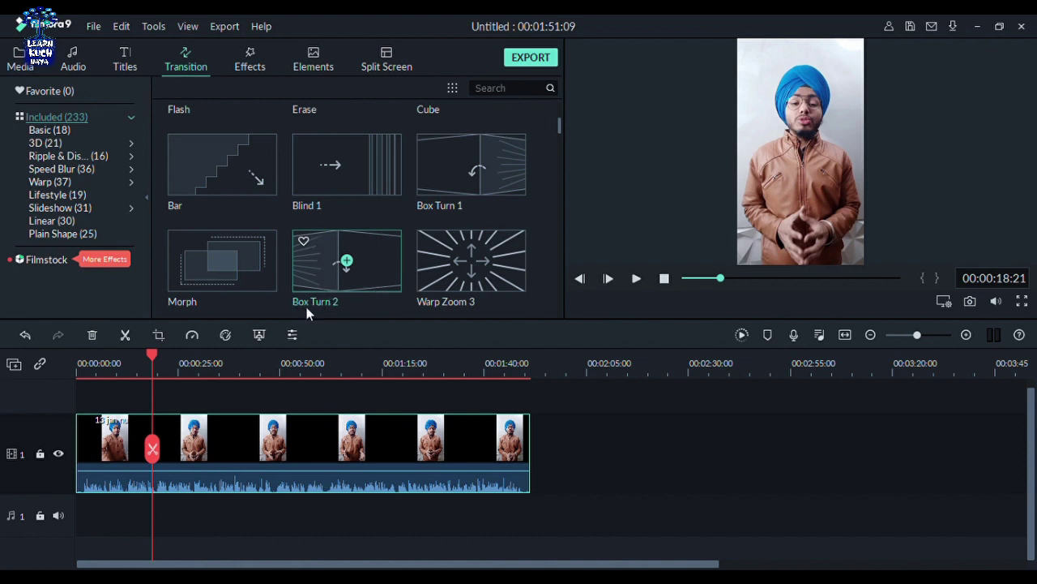
left_click(305, 261)
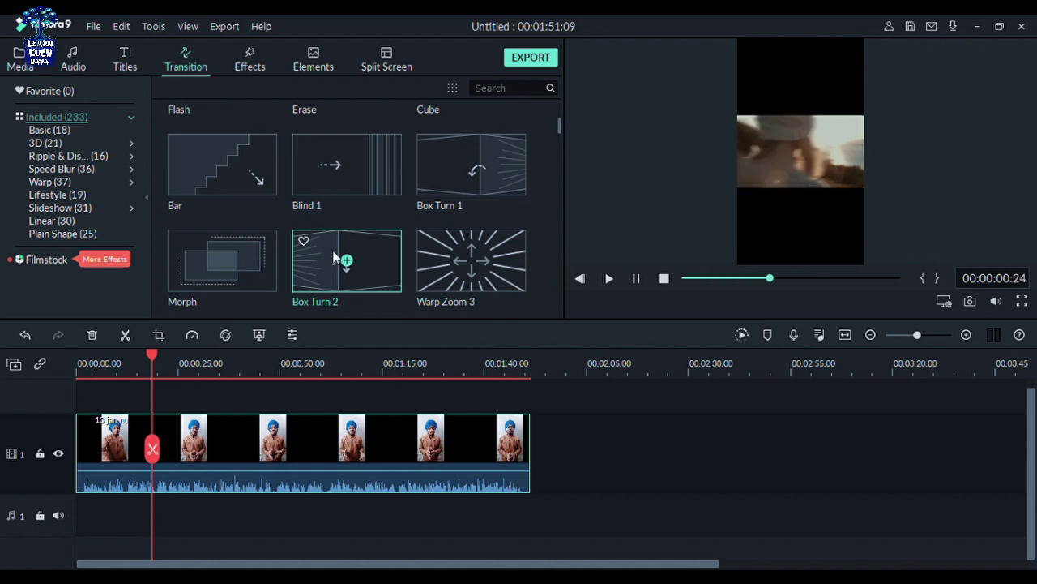
left_click(354, 167)
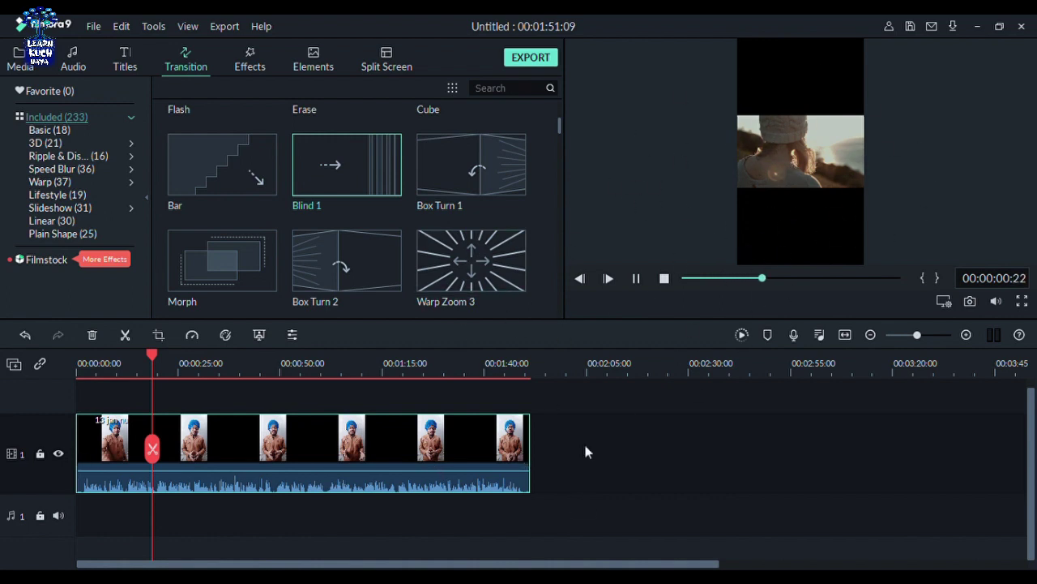
Split the video clip at 00:00:18:21 and add the Zoom transition at the cut
left_click(152, 448)
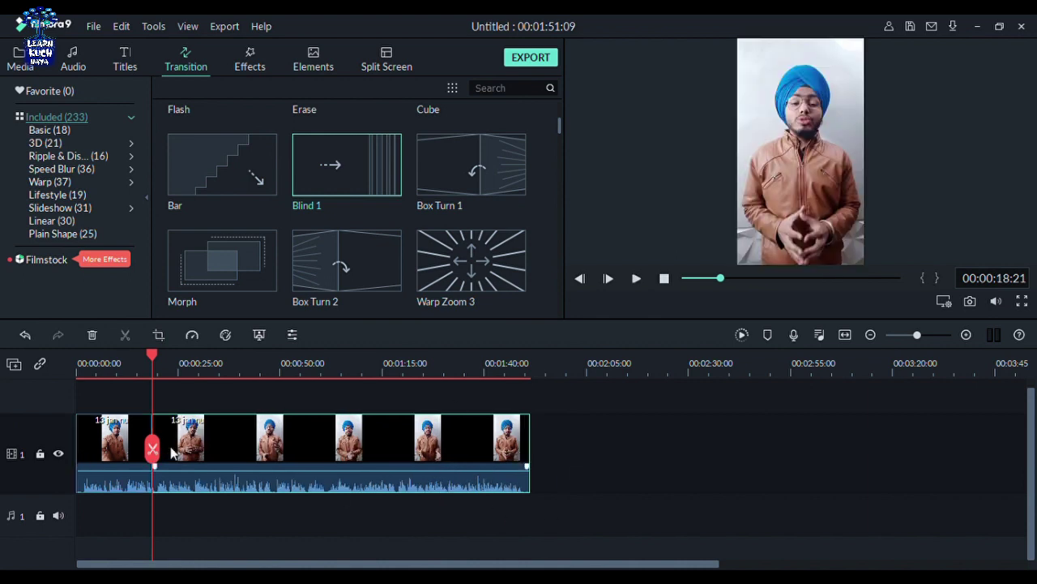
left_click_drag(156, 448, 117, 405)
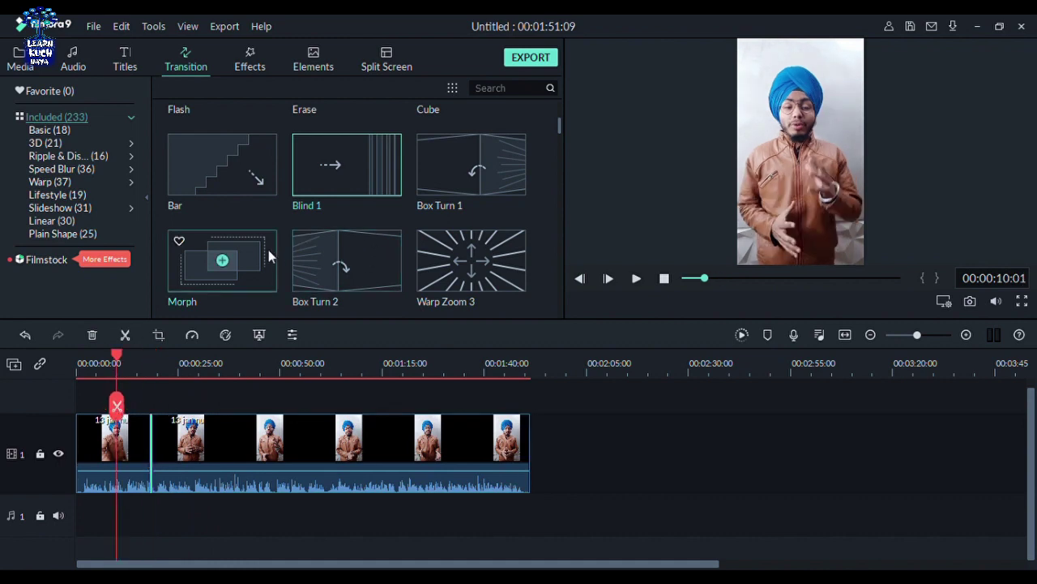
scroll(268, 250, "down", 10)
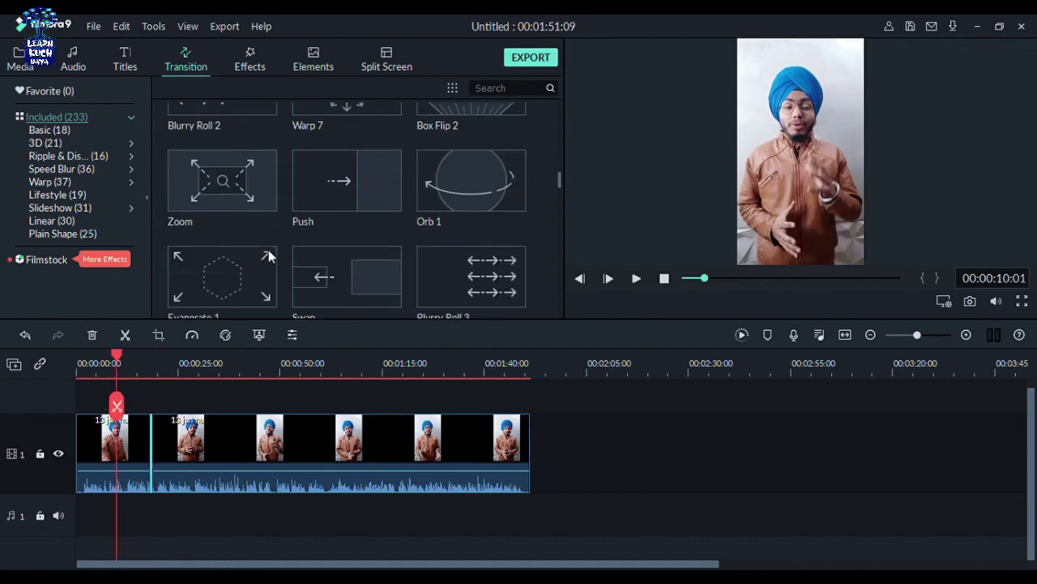
scroll(268, 250, "down", 1)
mouse_move(236, 167)
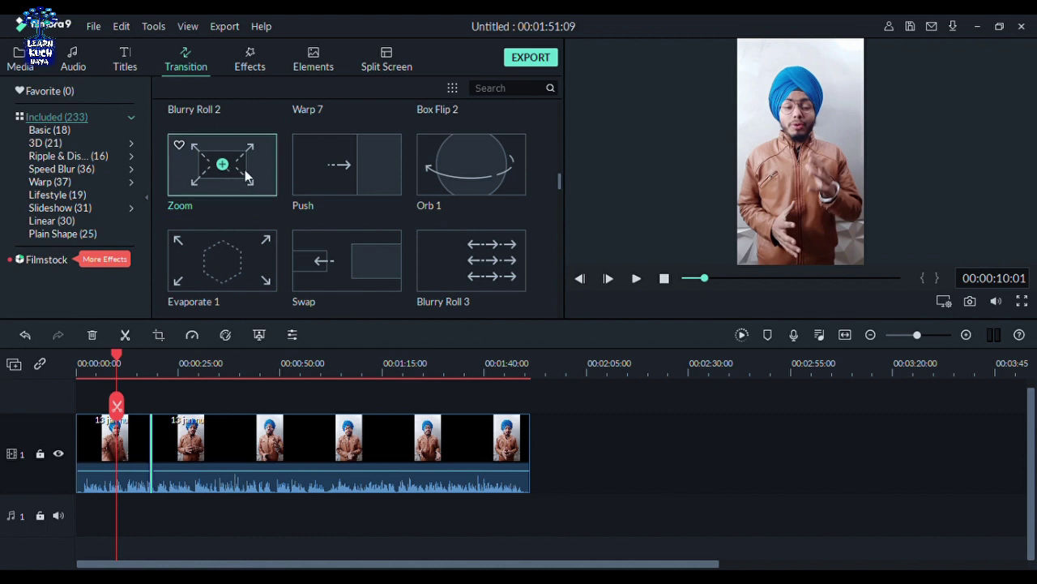
mouse_move(244, 170)
left_mouse_down()
mouse_move(224, 338)
mouse_move(154, 433)
mouse_move(145, 428)
mouse_move(154, 437)
left_mouse_up()
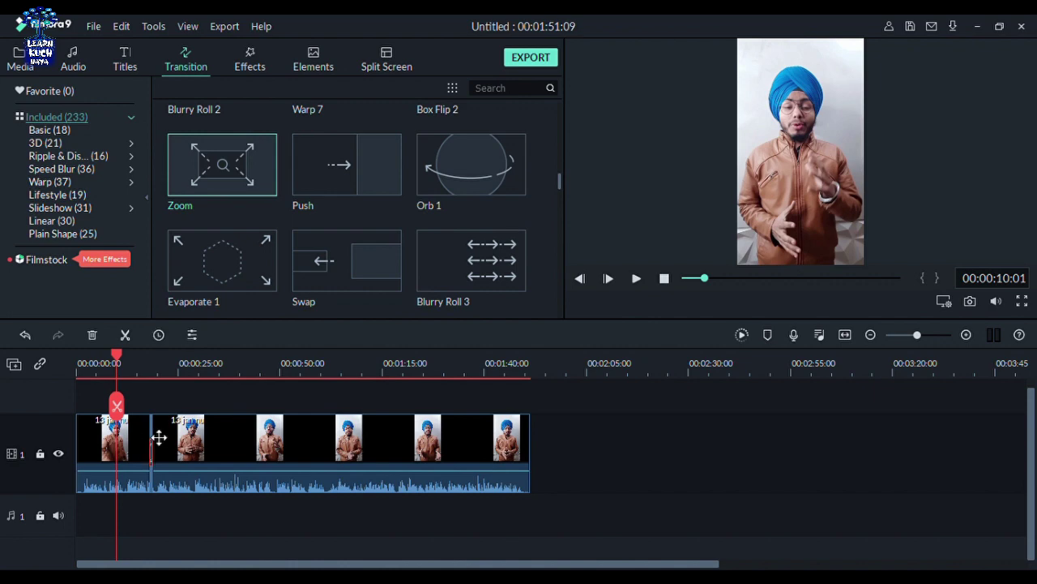
Remove the short leftover clip fragment beside the Zoom transition so the two main clips meet at the cut
scroll(380, 380, "up", 5)
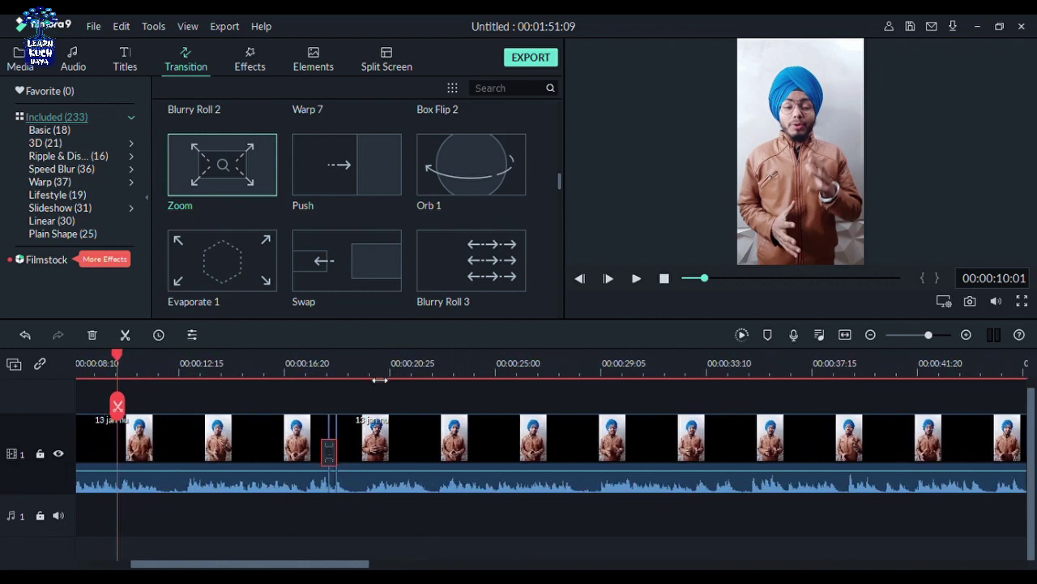
scroll(380, 379, "up", 1)
left_click(402, 434)
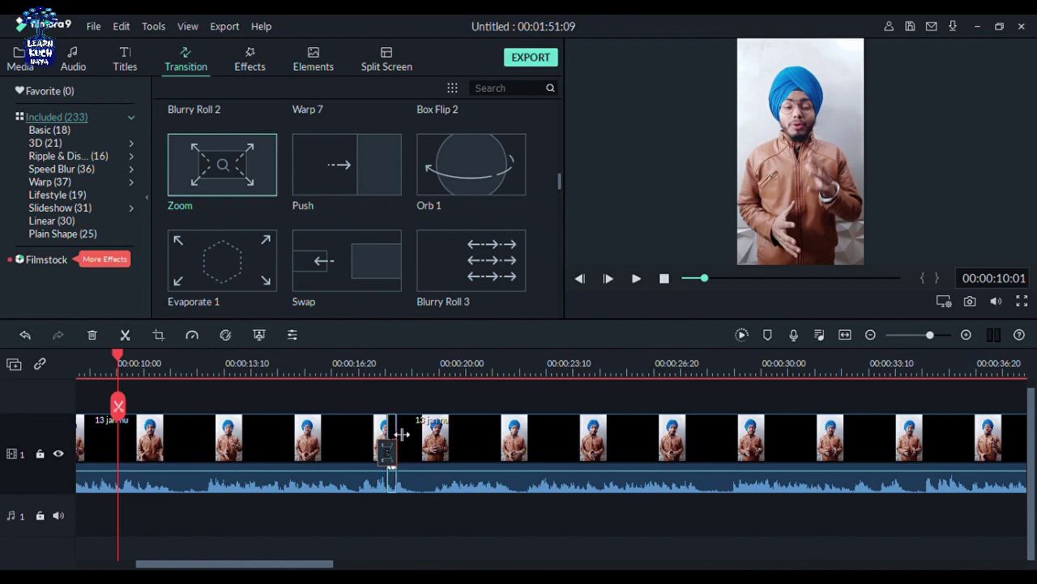
left_click(388, 451)
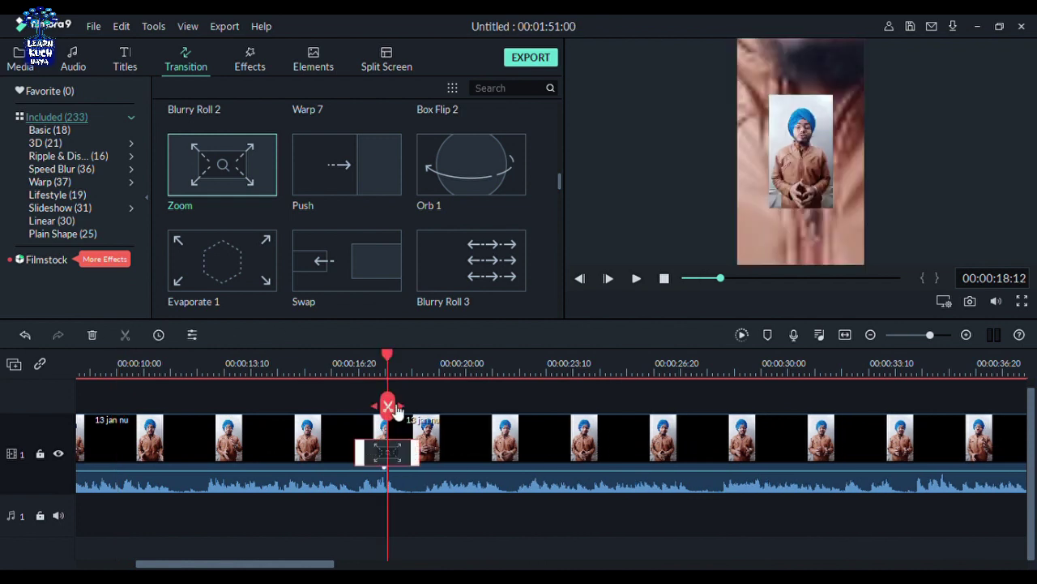
left_click_drag(395, 407, 309, 395)
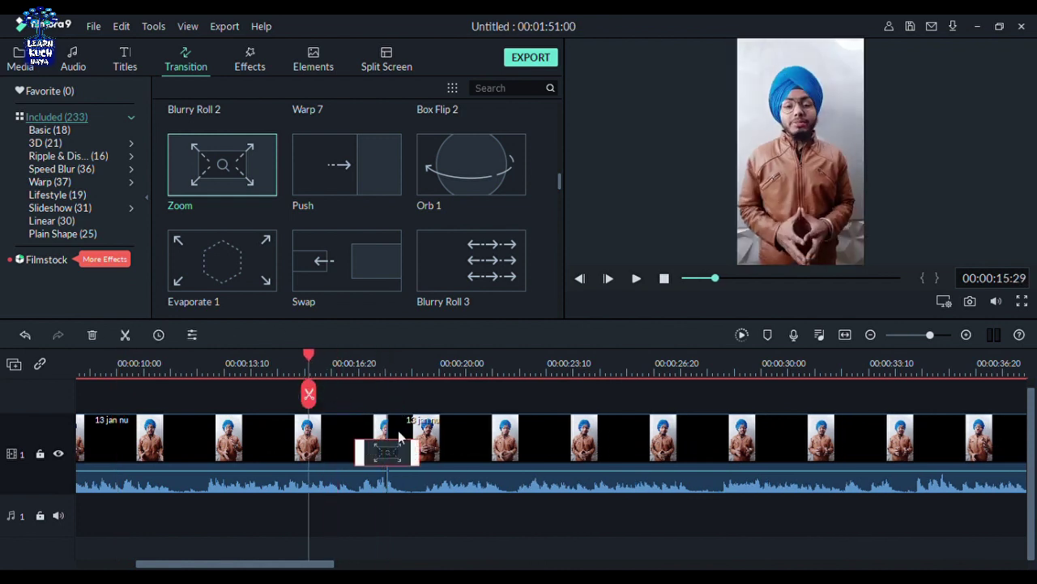
Shift the Zoom transition so it ends at the cut, and play back that section of the video
left_click_drag(413, 456, 379, 455)
left_click_drag(368, 458, 343, 448)
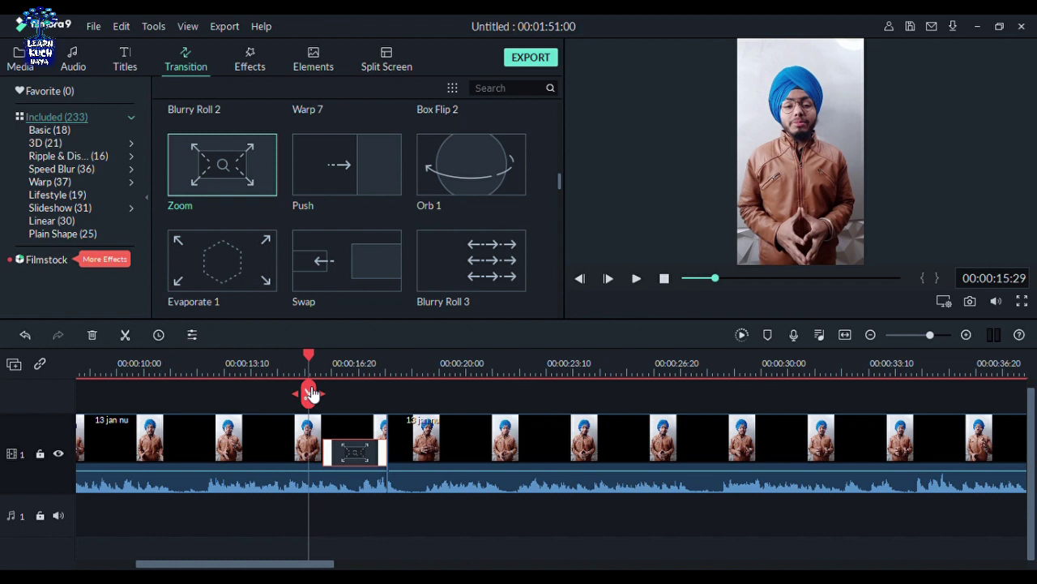
left_click_drag(312, 394, 310, 362)
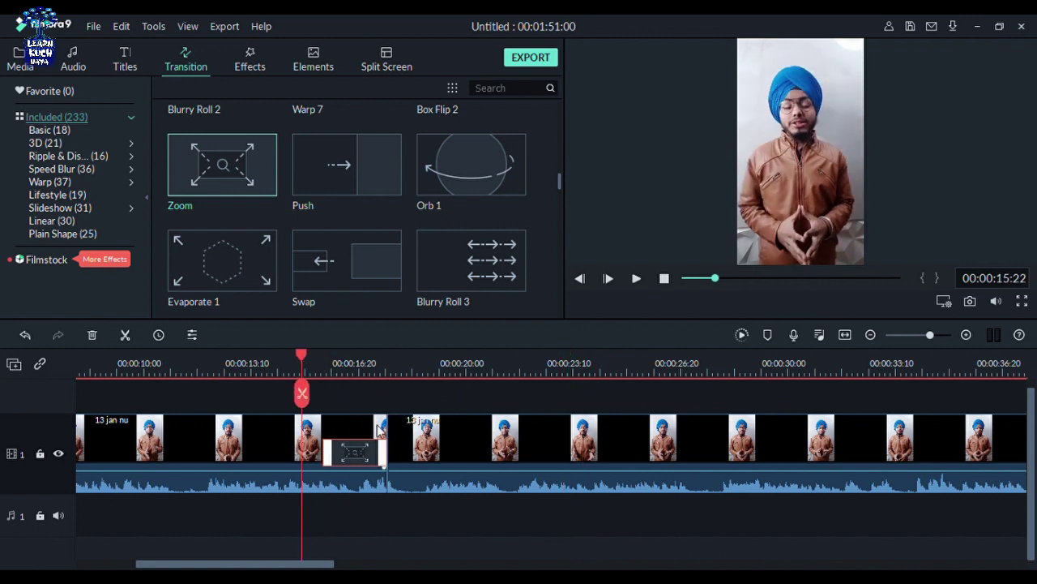
key("space")
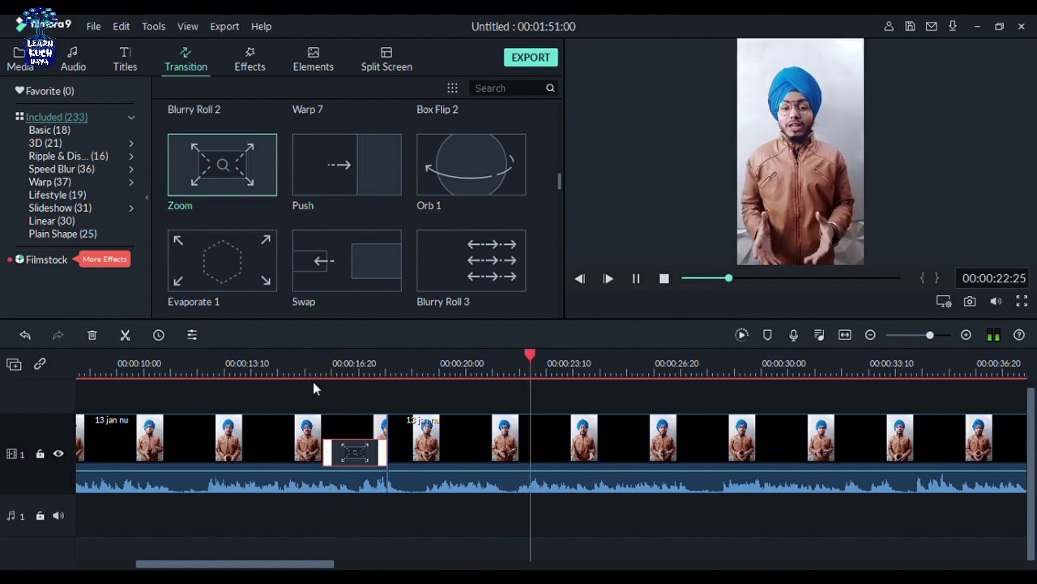
key("space")
Centre the Zoom transition over the cut and shorten it to a duration of 00:00:00:28
left_click_drag(351, 452, 380, 452)
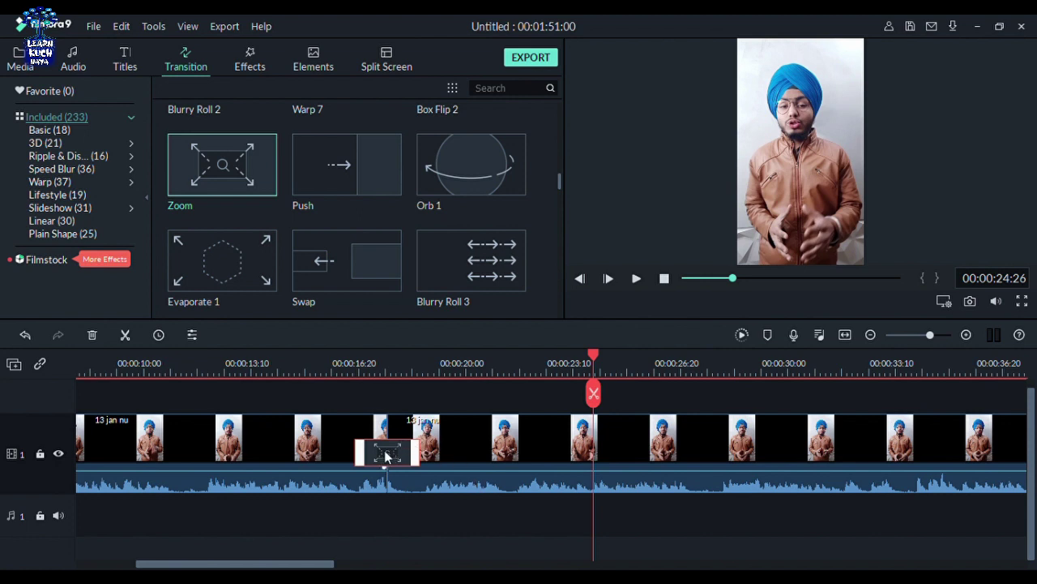
double_click(387, 456)
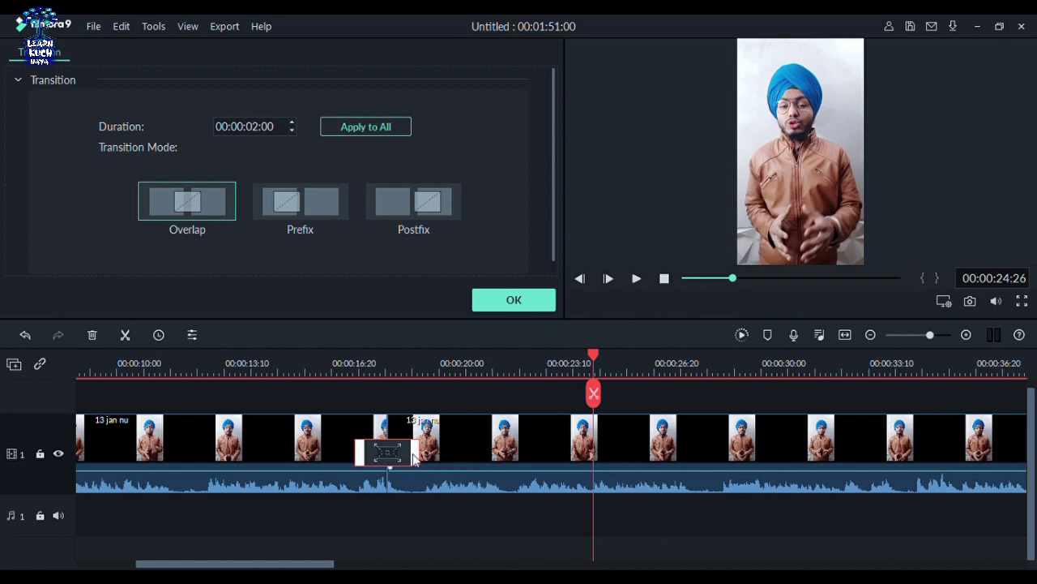
left_click(532, 300)
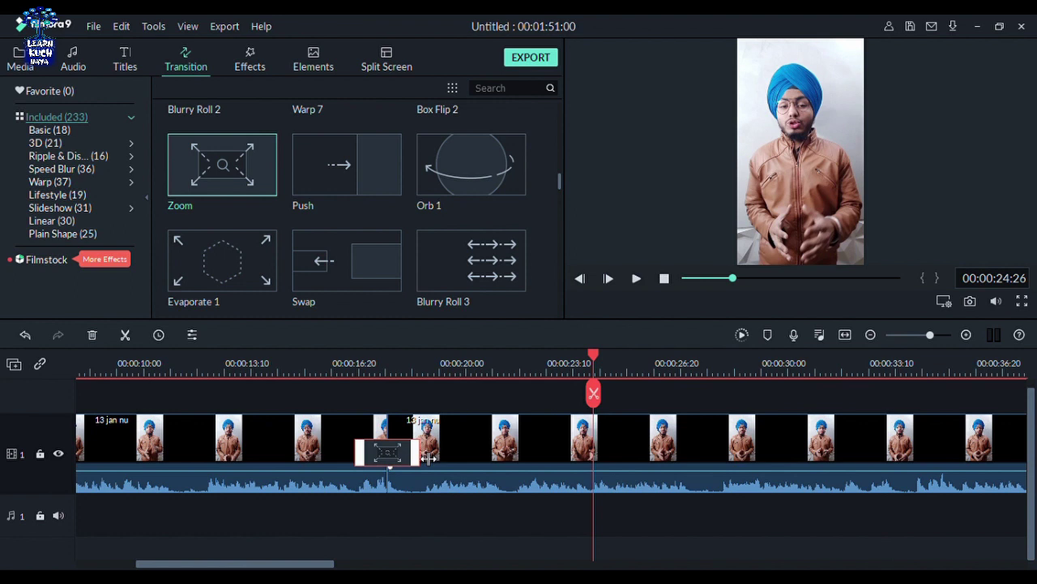
left_click_drag(428, 458, 408, 454)
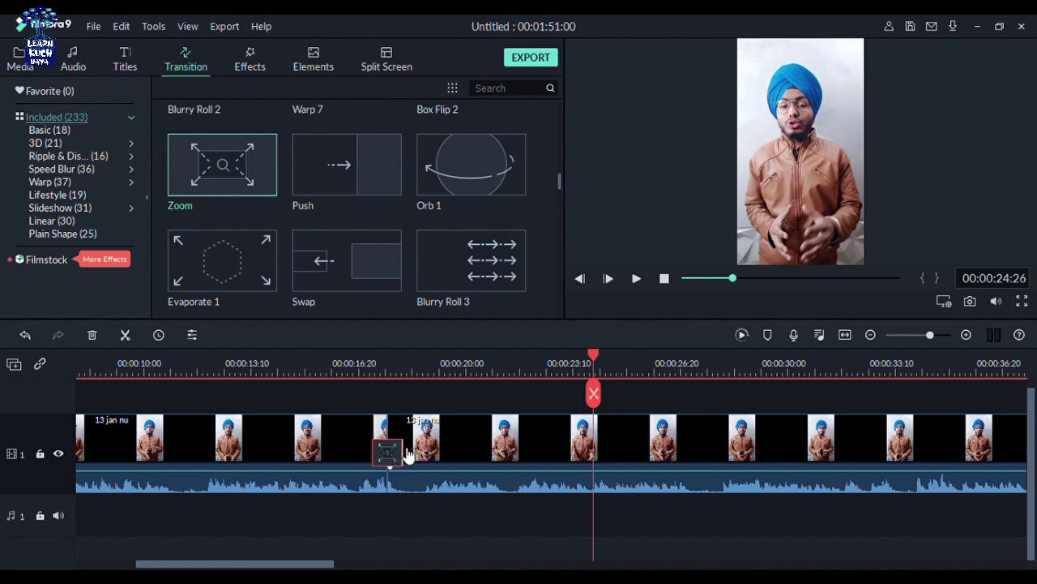
double_click(387, 454)
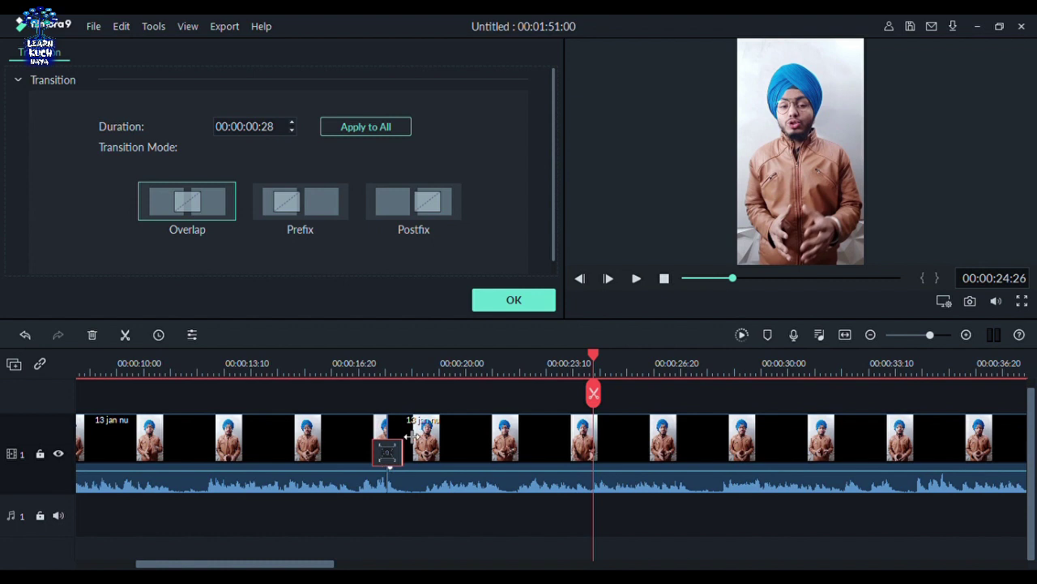
Try the Prefix and Postfix modes for the Zoom transition, and return it to Overlap
left_click(333, 208)
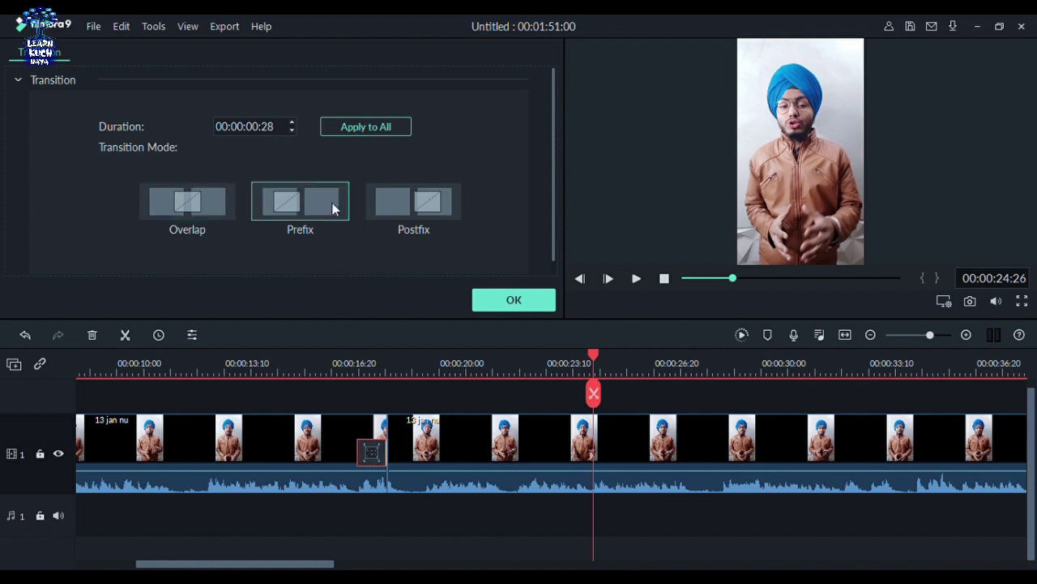
left_click(399, 211)
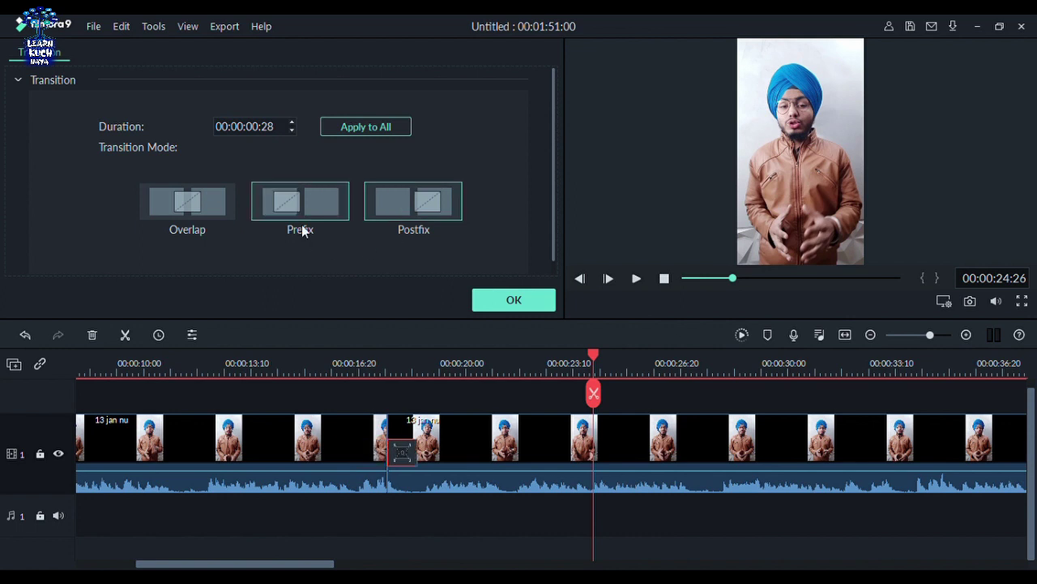
left_click(217, 215)
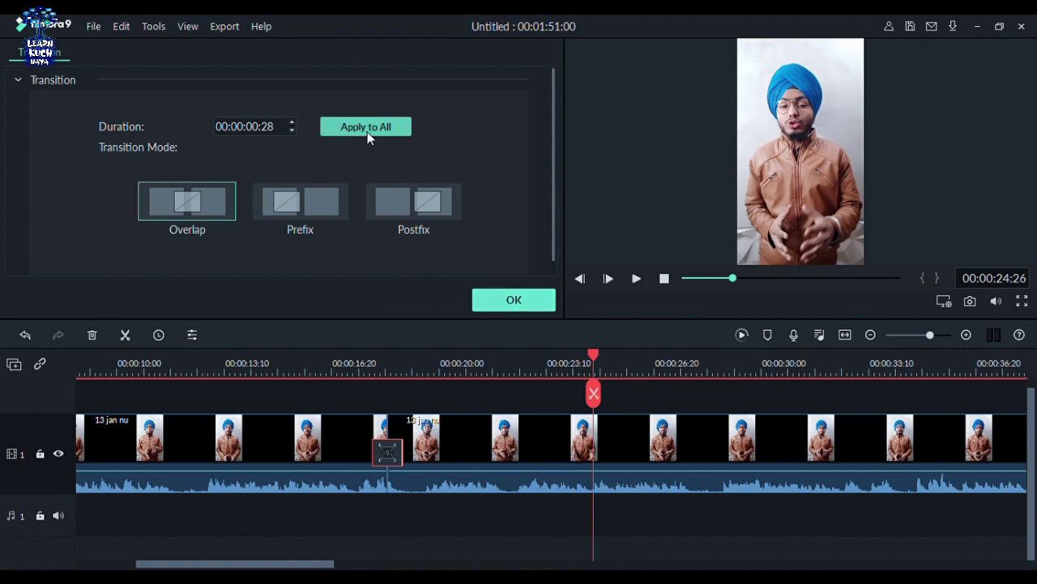
left_click(534, 302)
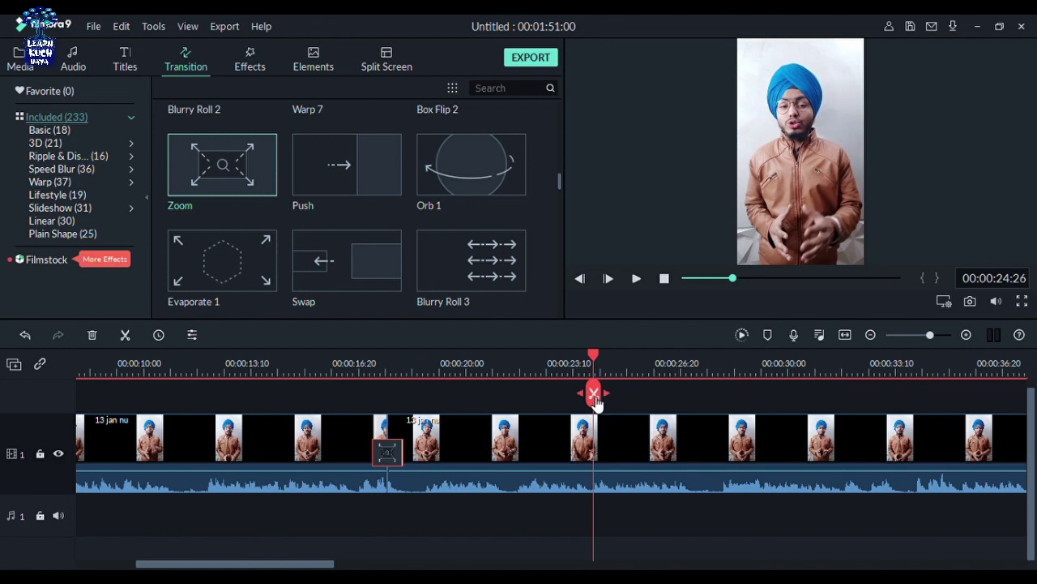
Split the video at 00:00:24:26, 00:00:30:13 and 00:00:15:20
left_click(594, 395)
left_click(774, 407)
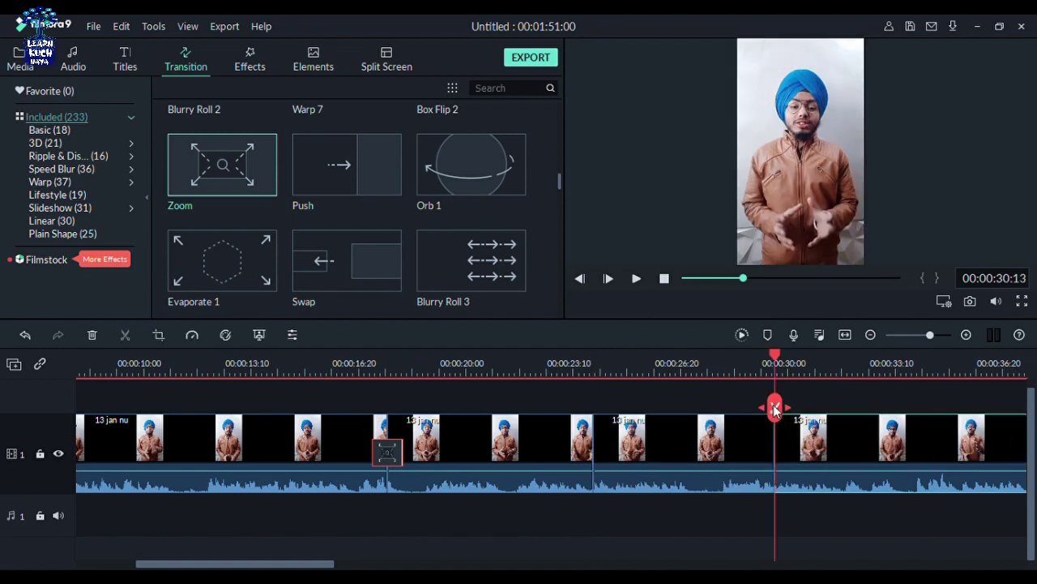
left_click(317, 505)
left_click(299, 485)
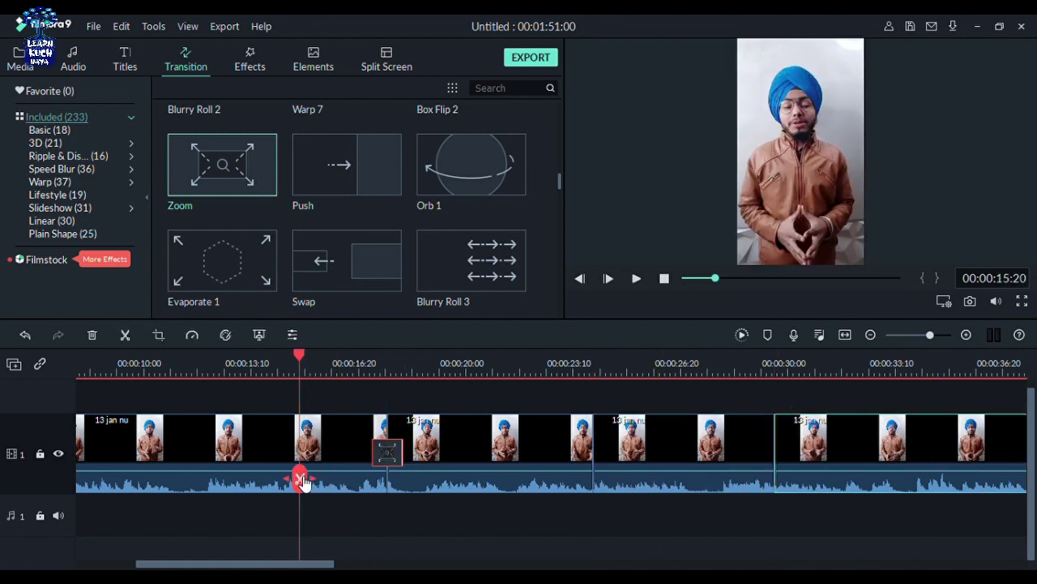
left_click(300, 478)
Apply the first Zoom transition's duration to all transitions, and play back the video around the 00:00:15:20 cut
double_click(389, 454)
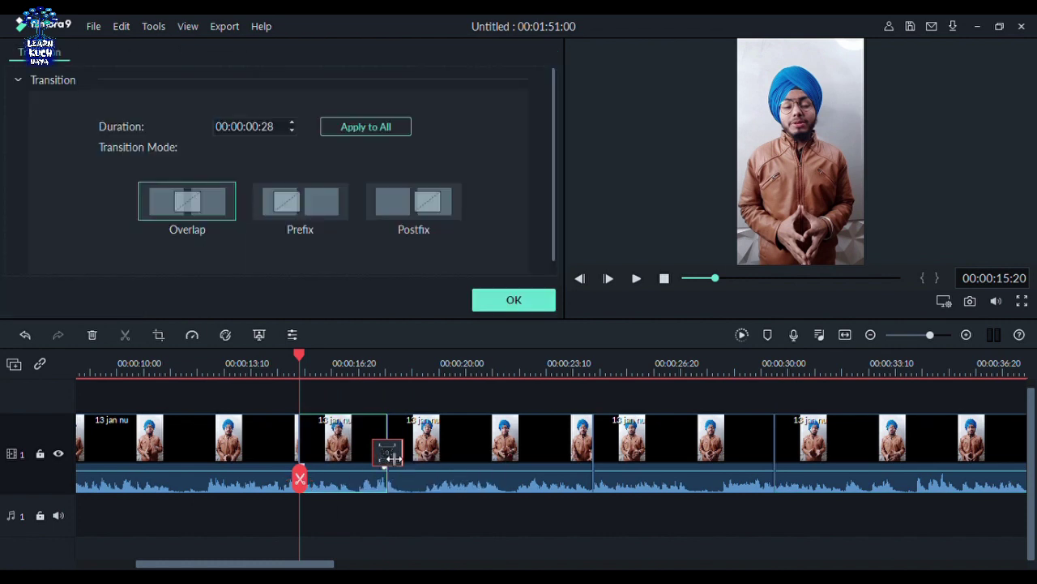
left_click(362, 127)
left_click(280, 482)
key("space")
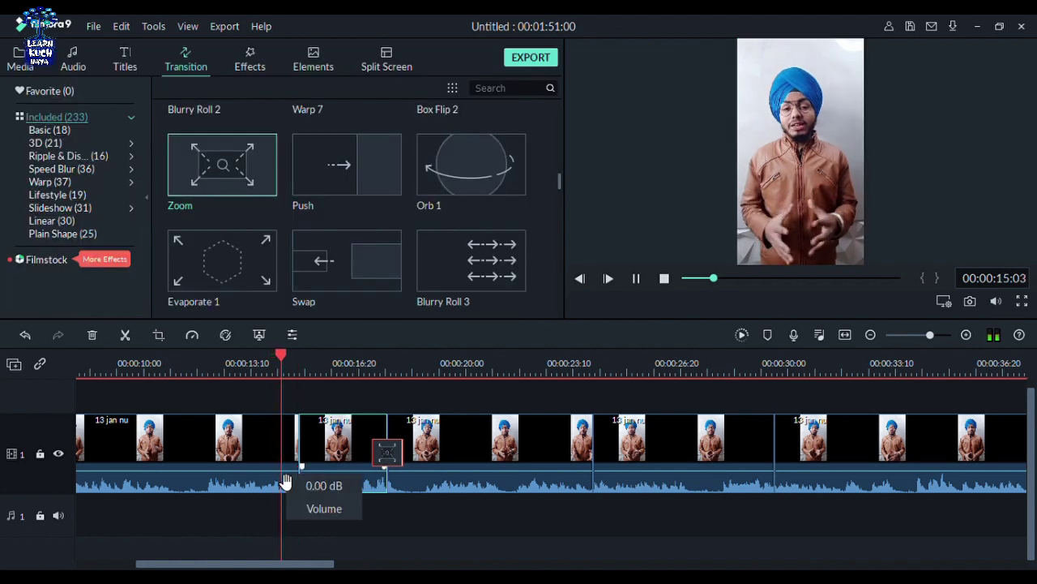
left_click(285, 478)
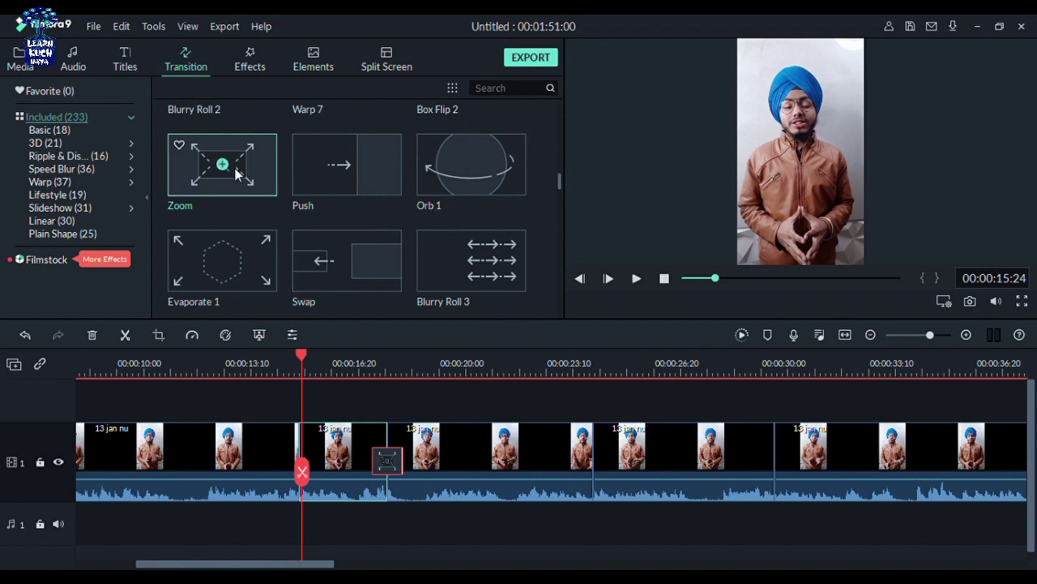
Add the Zoom transition at the 00:00:15:20 and 00:00:24:26 cuts, and apply a duration of 00:00:00:28 to all transitions
left_click_drag(237, 172, 298, 457)
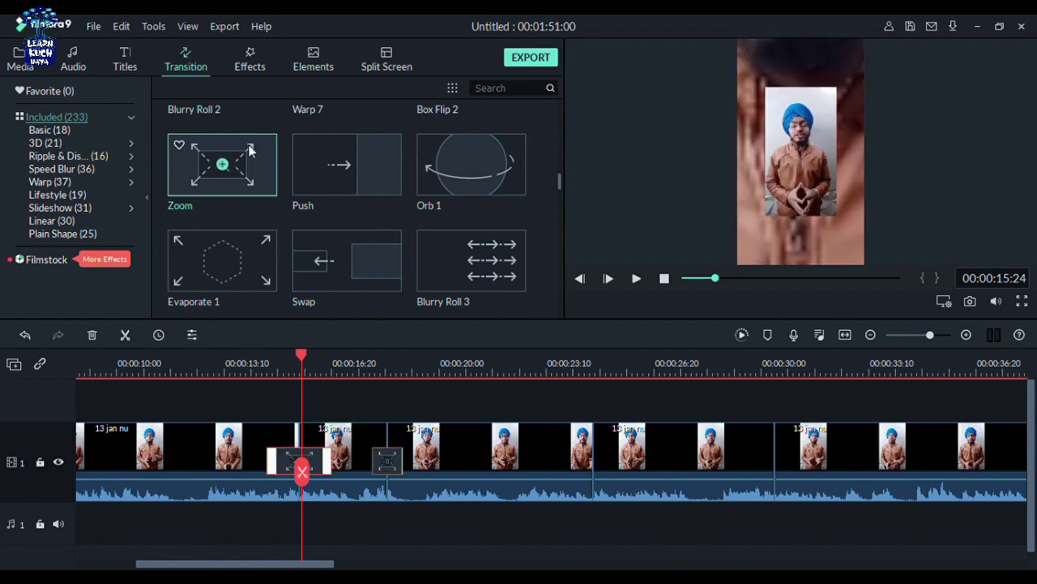
left_click(222, 164)
left_click(306, 460)
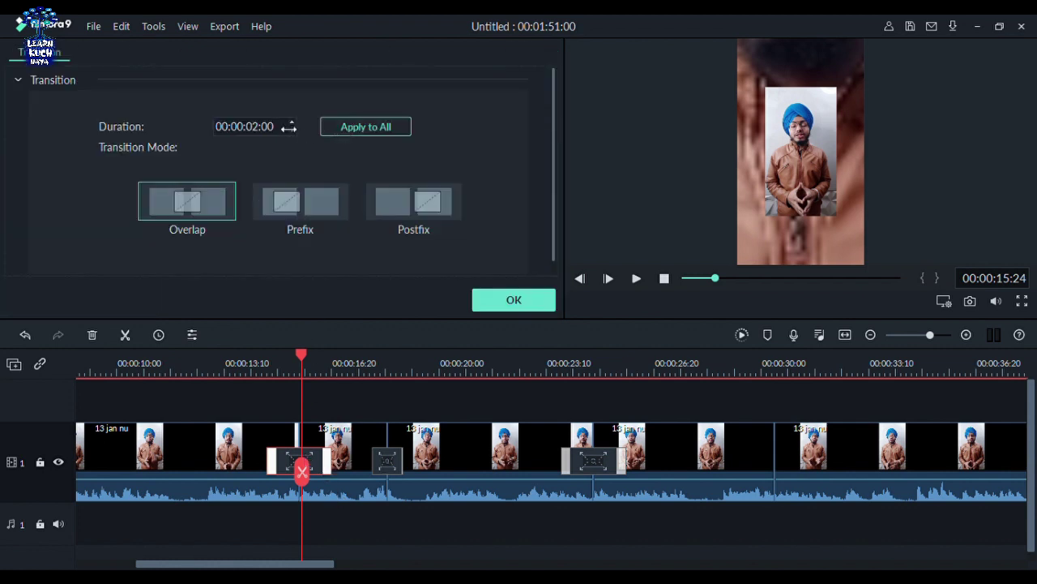
left_click_drag(287, 126, 268, 127)
left_click(345, 131)
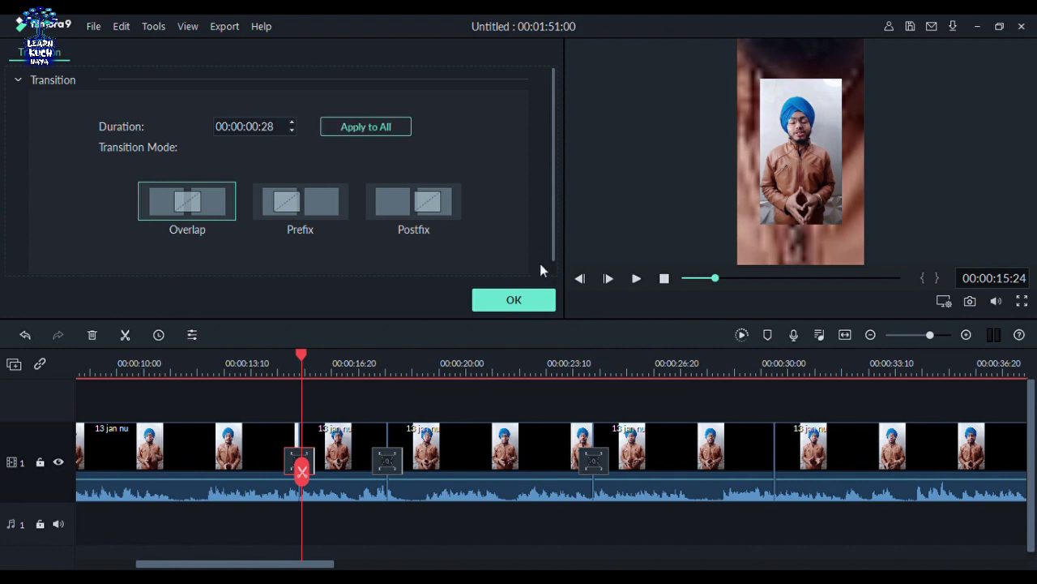
left_click(486, 298)
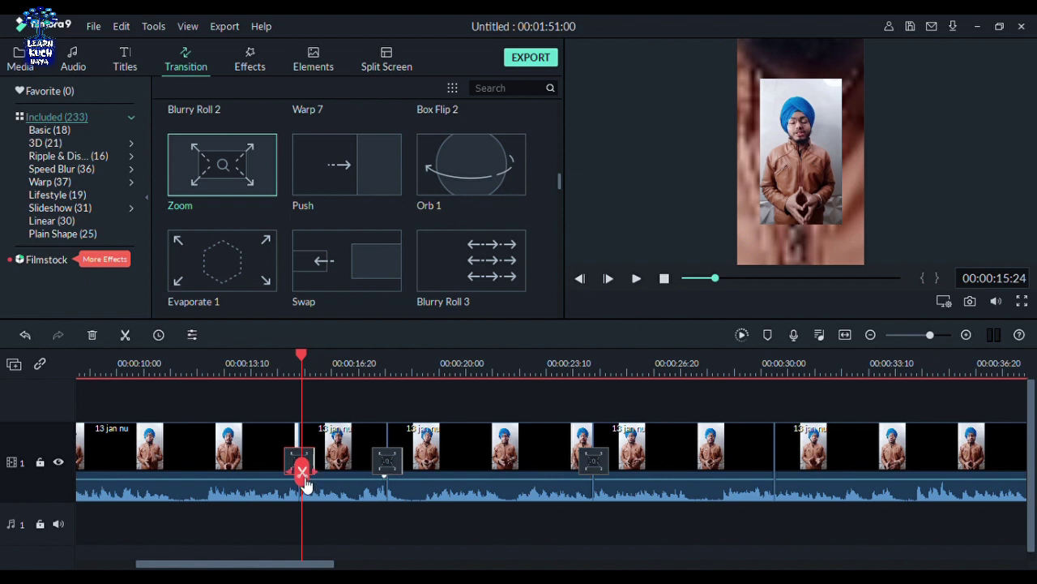
Move the playhead to the Zoom transition near 00:00:24:26 and open its settings to check the duration
left_click_drag(305, 484, 580, 498)
double_click(592, 460)
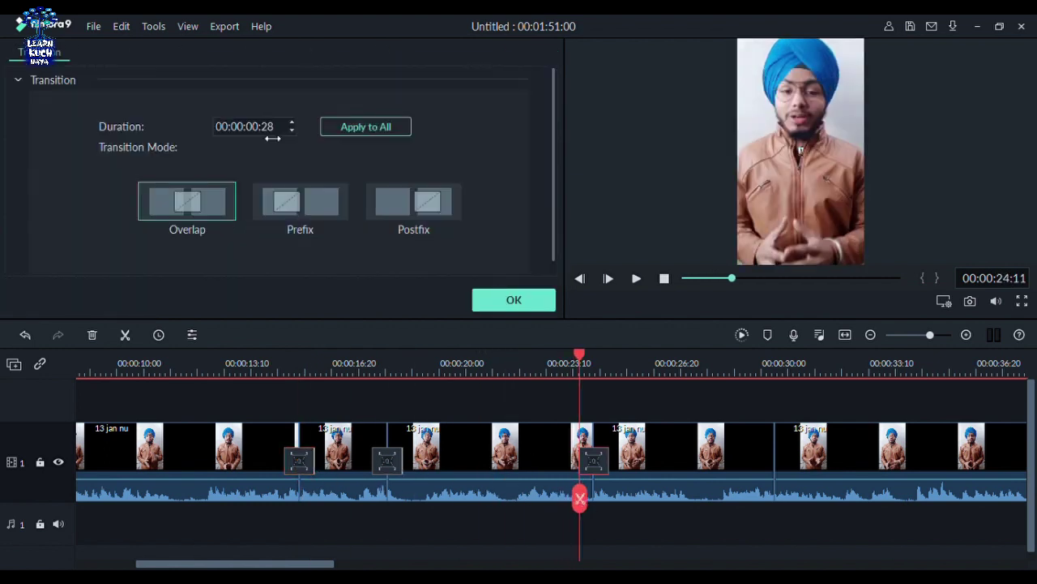